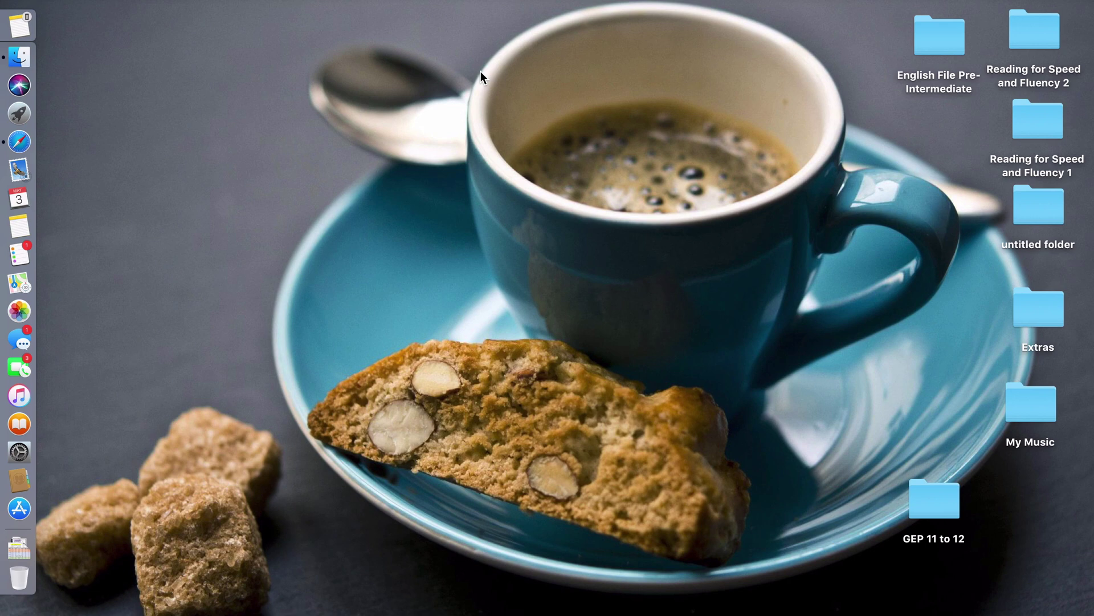
# Step: Find "keychain access" with Spotlight and launch it
pyautogui.press('super+space')
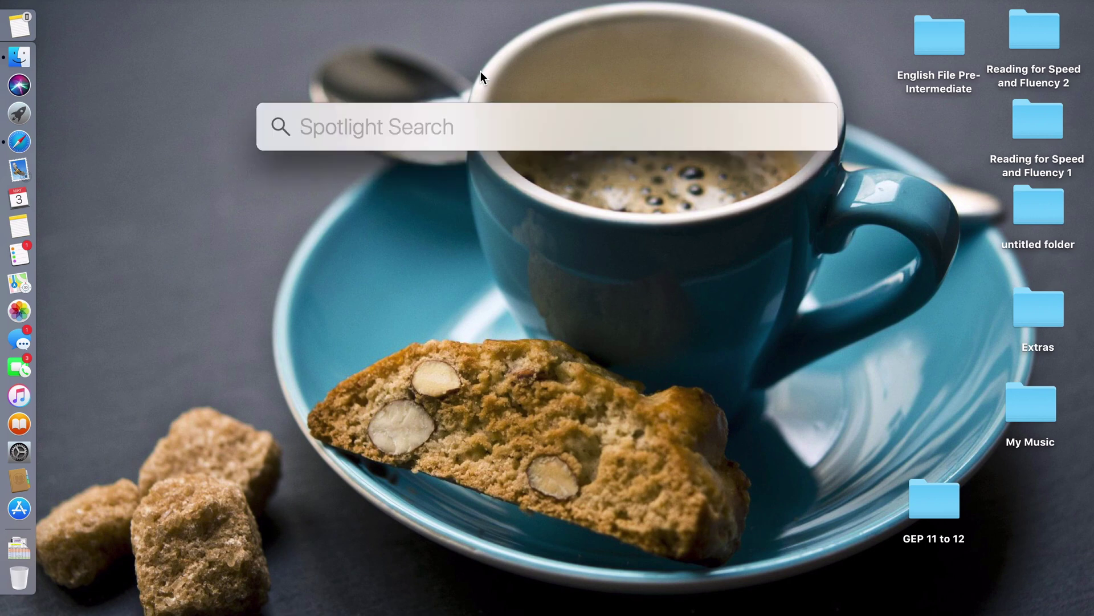
pyautogui.write('keychain ac')
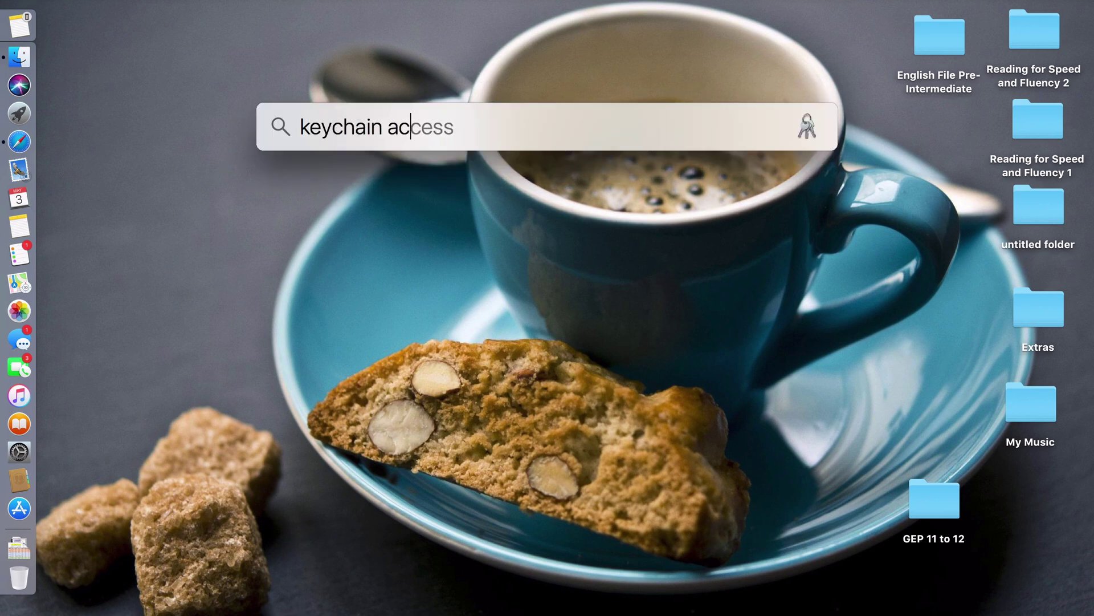
pyautogui.write('cess')
pyautogui.press('Return')
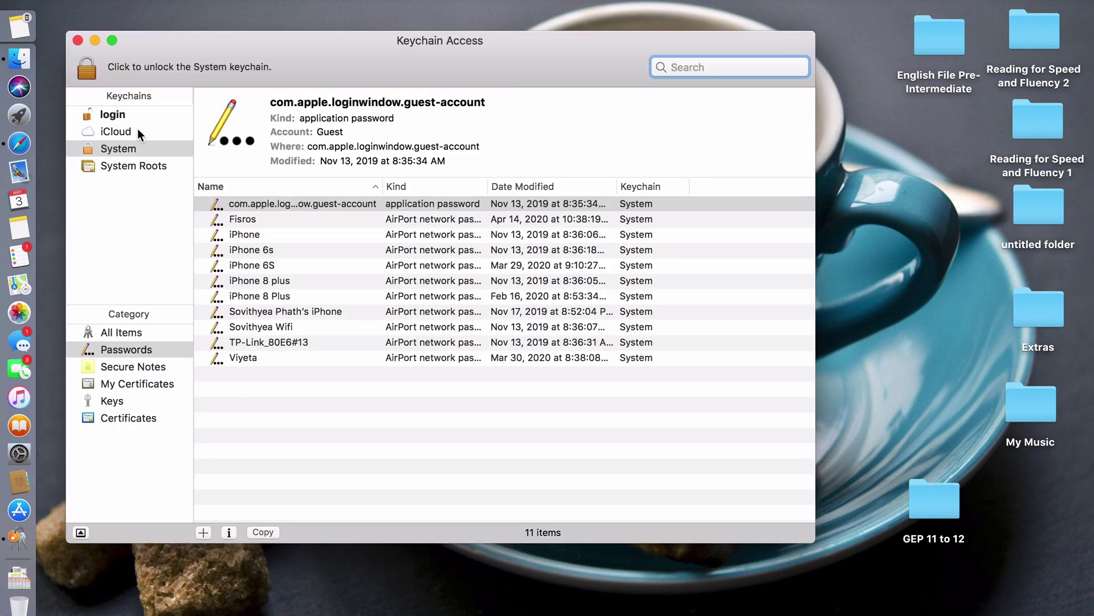
# Step: Show the System keychain's Passwords category and select the saved Wi-Fi network entry
pyautogui.click(112, 114)
pyautogui.click(139, 147)
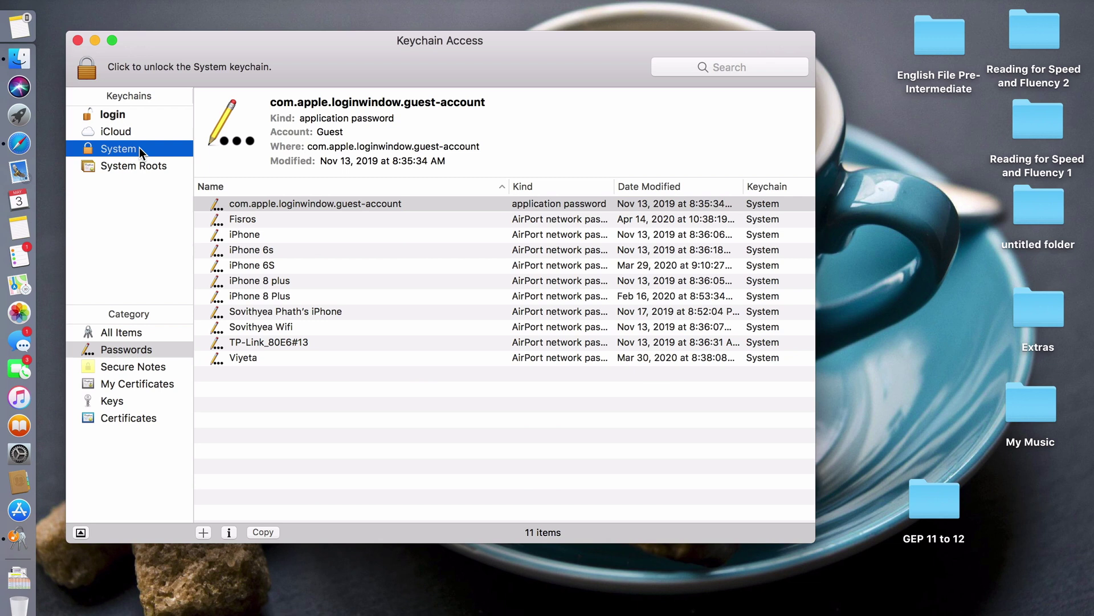
pyautogui.click(135, 350)
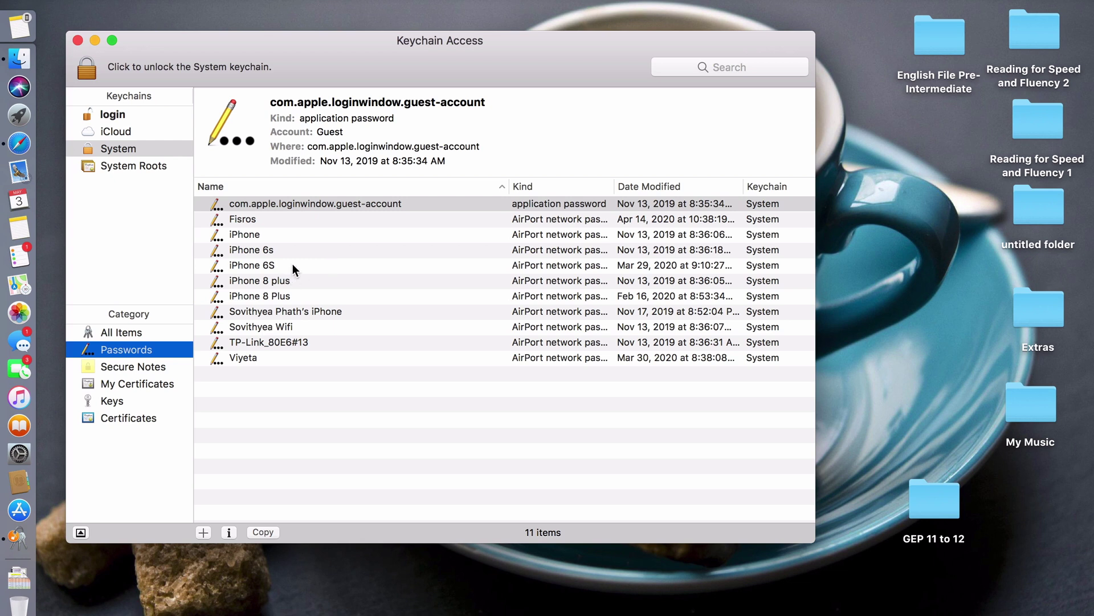
pyautogui.click(368, 327)
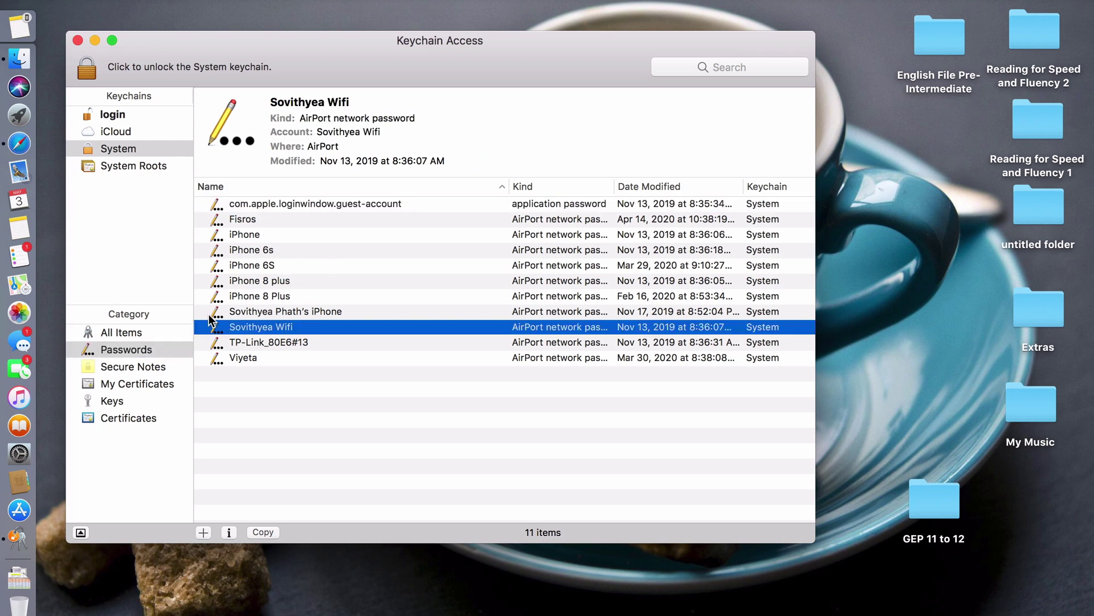
# Step: Open the Wi-Fi entry's item window, tick Show password and confirm the account password
pyautogui.doubleClick(298, 328)
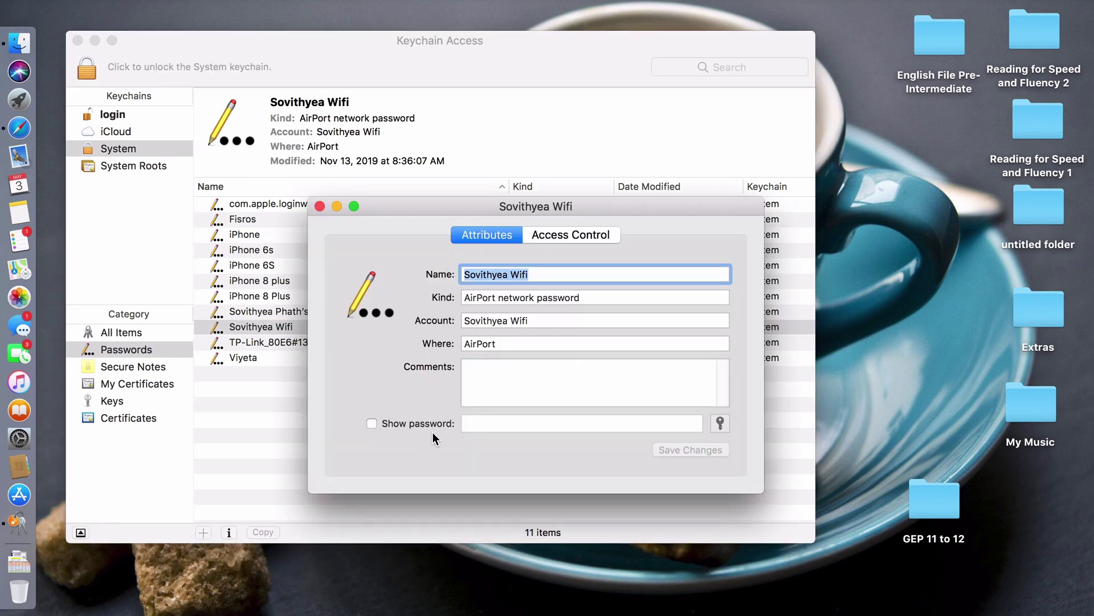
pyautogui.click(372, 424)
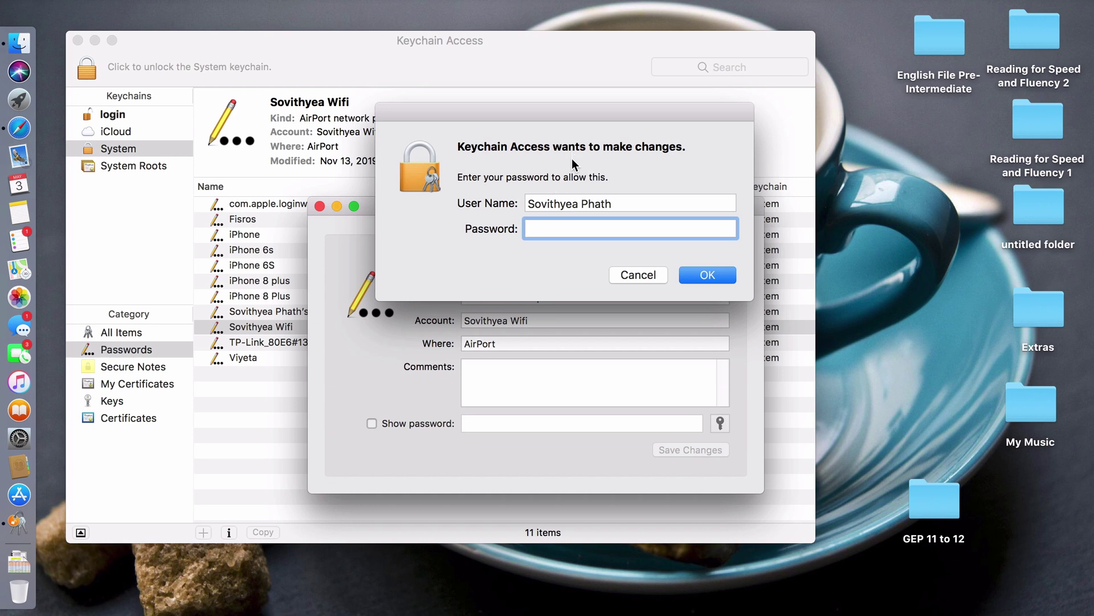
pyautogui.write('•')
pyautogui.write('•••••••••••••')
pyautogui.write('••')
pyautogui.click(691, 272)
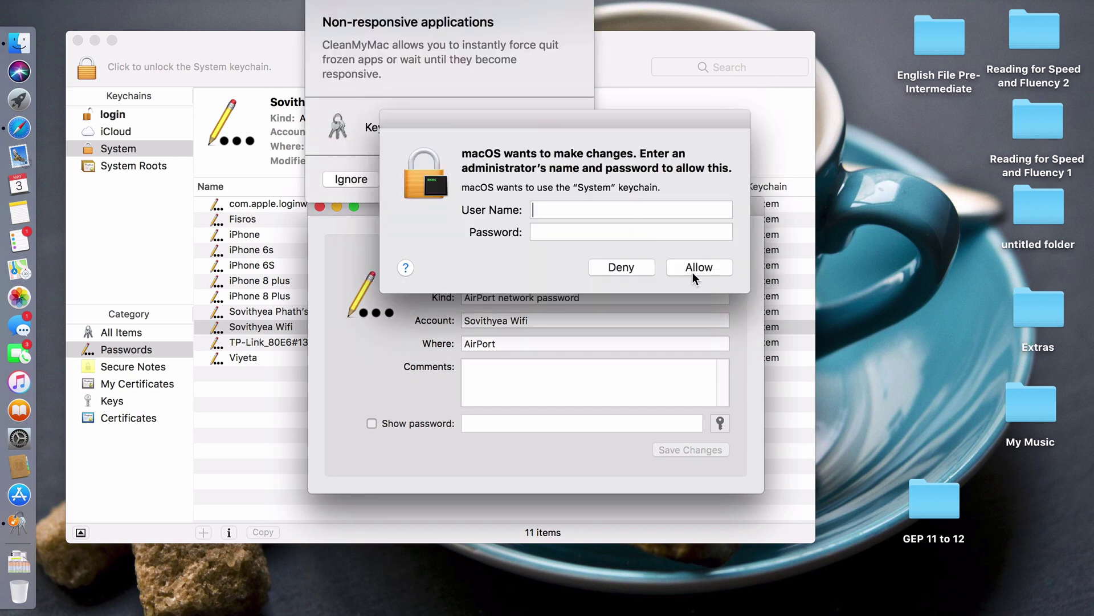
pyautogui.press('Tab')
# Step: Look up the administrator account name in System Preferences > Users & Groups
pyautogui.click(633, 212)
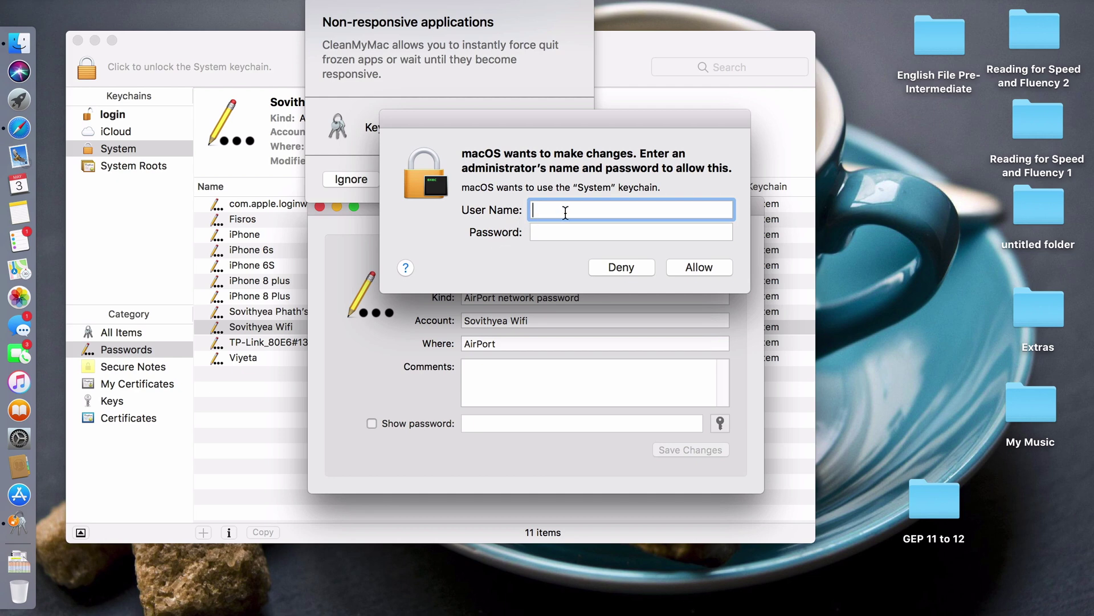
pyautogui.click(15, 440)
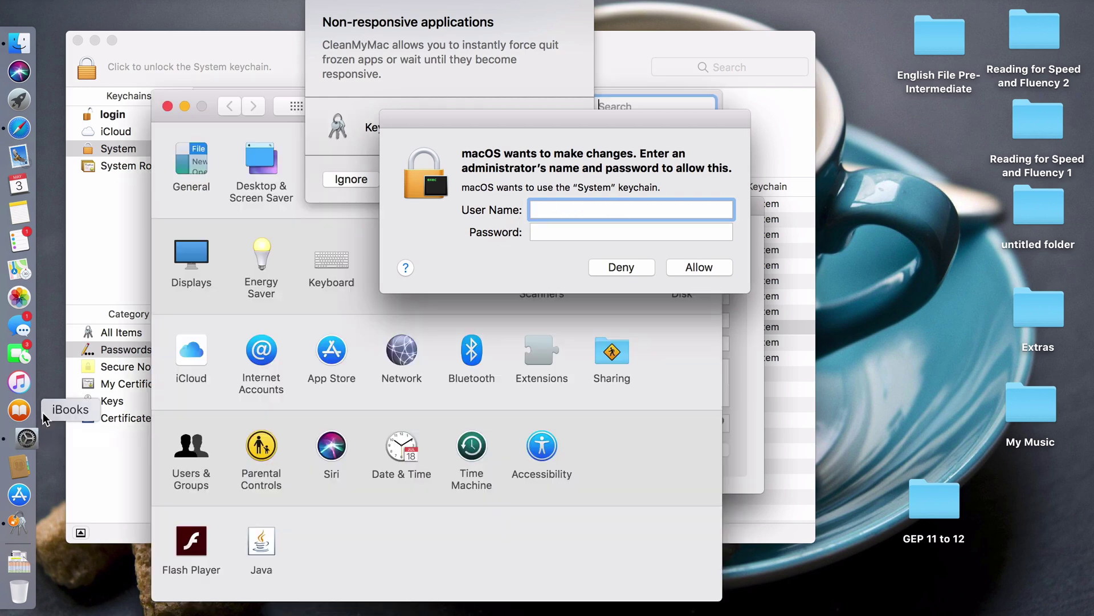
pyautogui.click(190, 449)
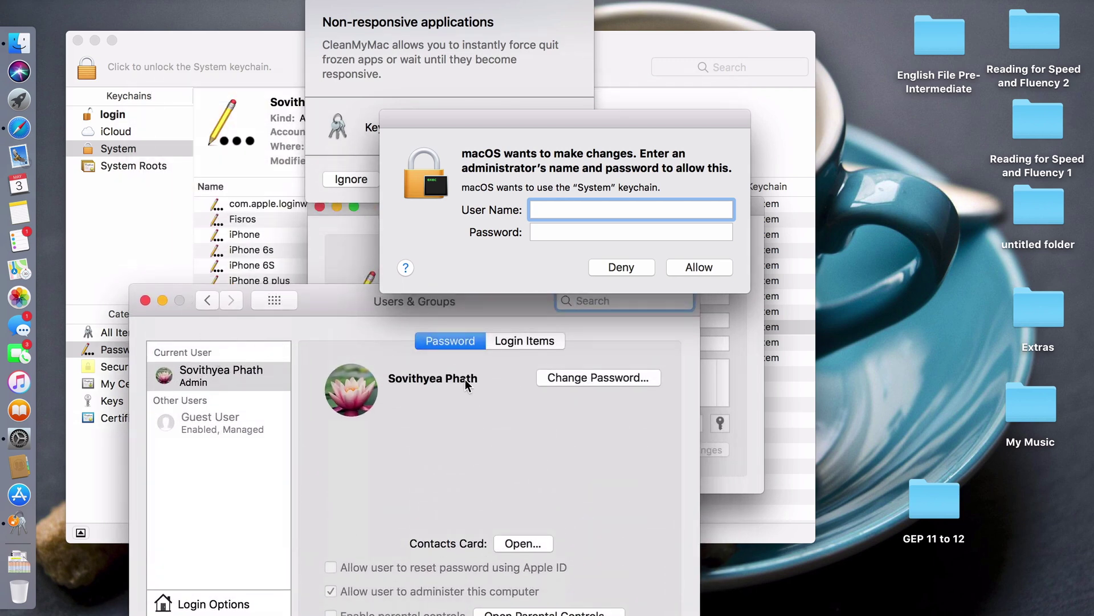
# Step: Hide System Preferences, enter the administrator credentials and allow System keychain access
pyautogui.press('super+w')
pyautogui.write('Sovith')
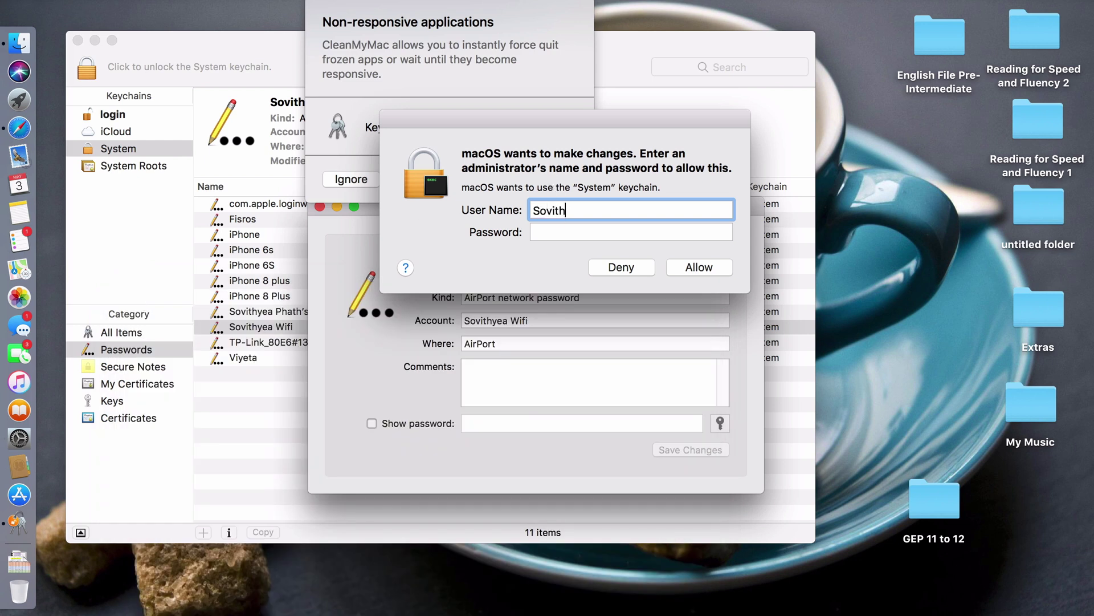
pyautogui.write('yea Phath')
pyautogui.press('Tab')
pyautogui.write('••')
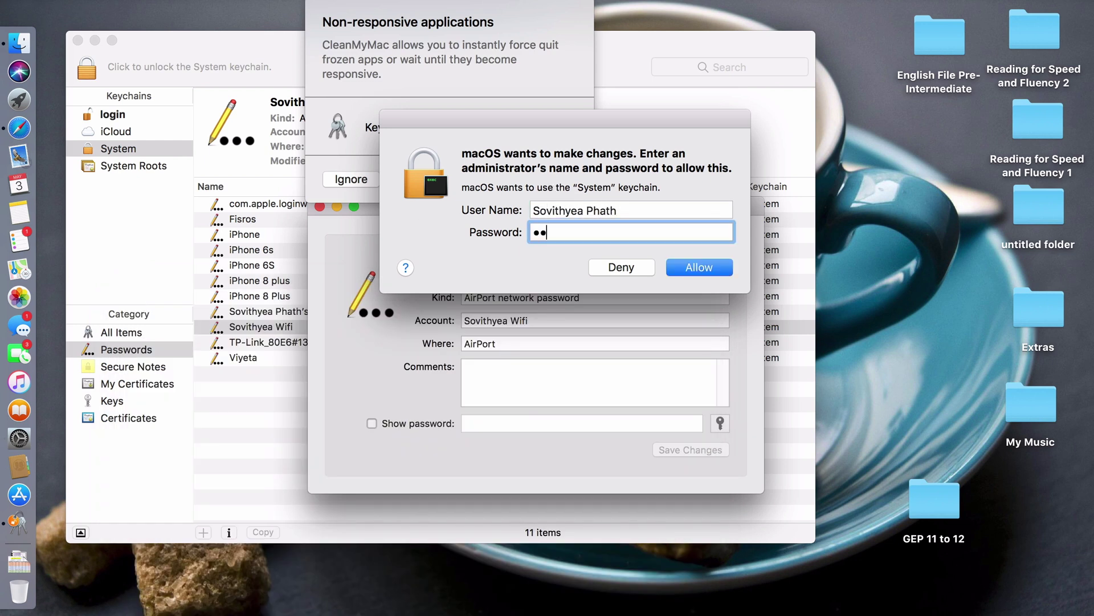
pyautogui.write('•••••••••••')
pyautogui.write('•••')
pyautogui.click(699, 267)
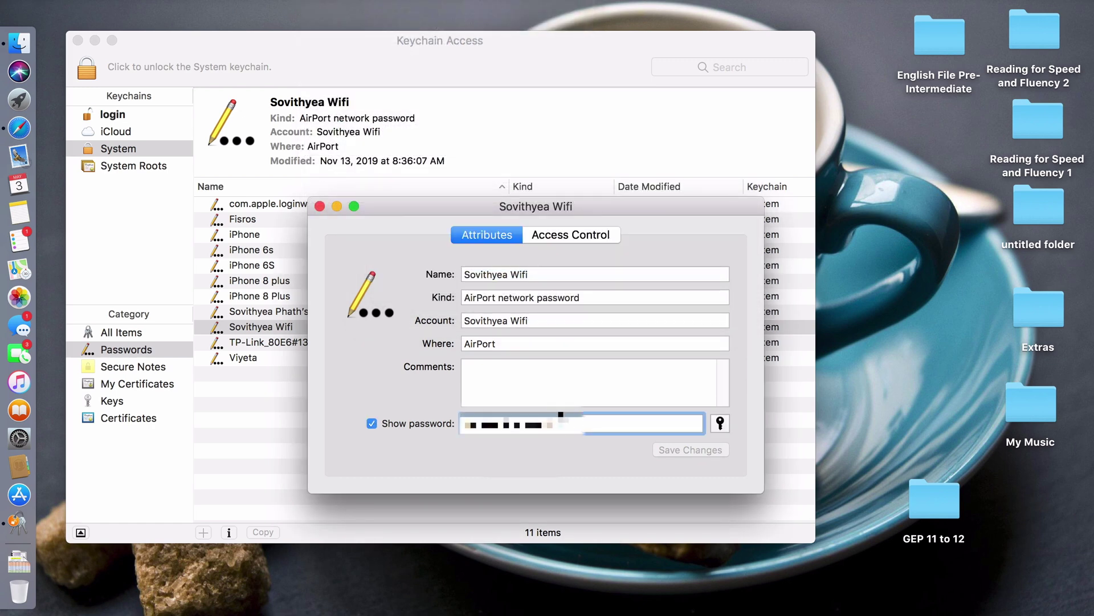
# Step: Close the Wi-Fi item window and the Keychain Access window
pyautogui.press('Escape')
pyautogui.click(77, 41)
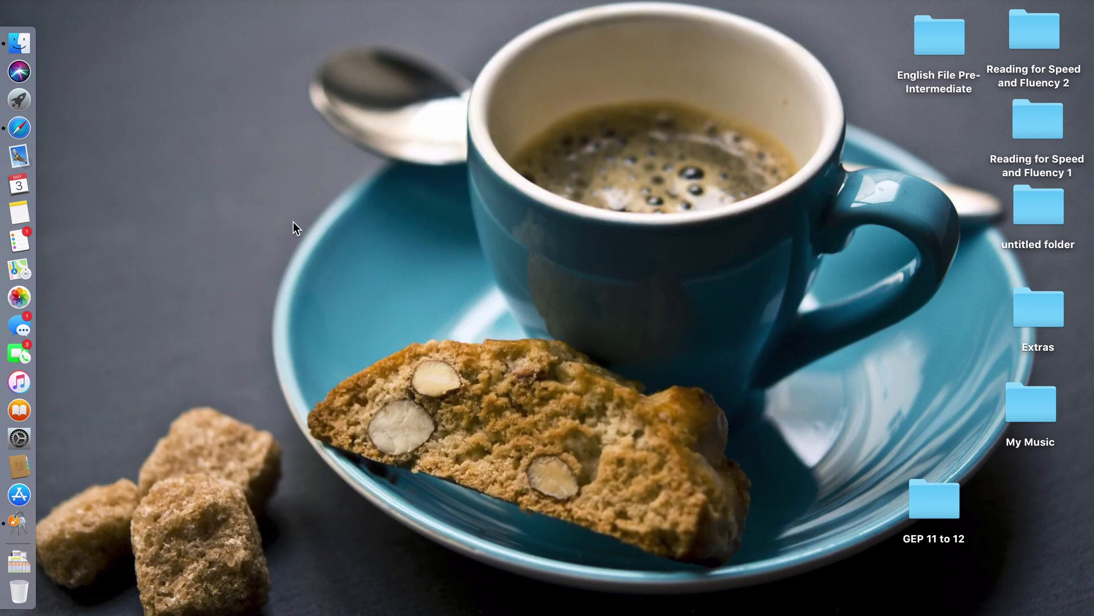